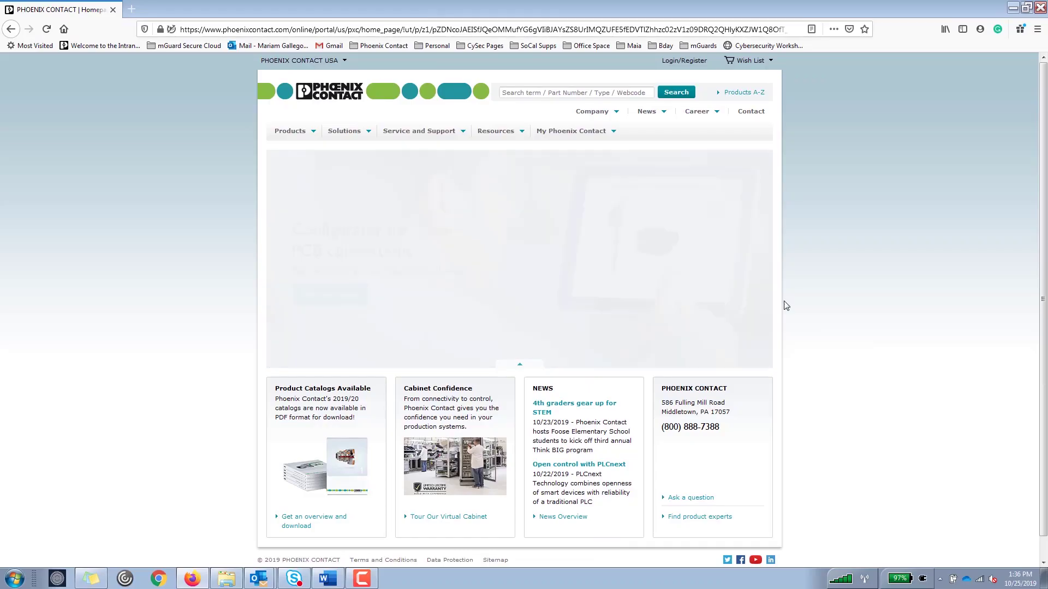
- Search the Phoenix Contact site for 2200515 and open the FL MGUARD RS4000 TX/TX VPN page
left_click(550, 89)
type("22")
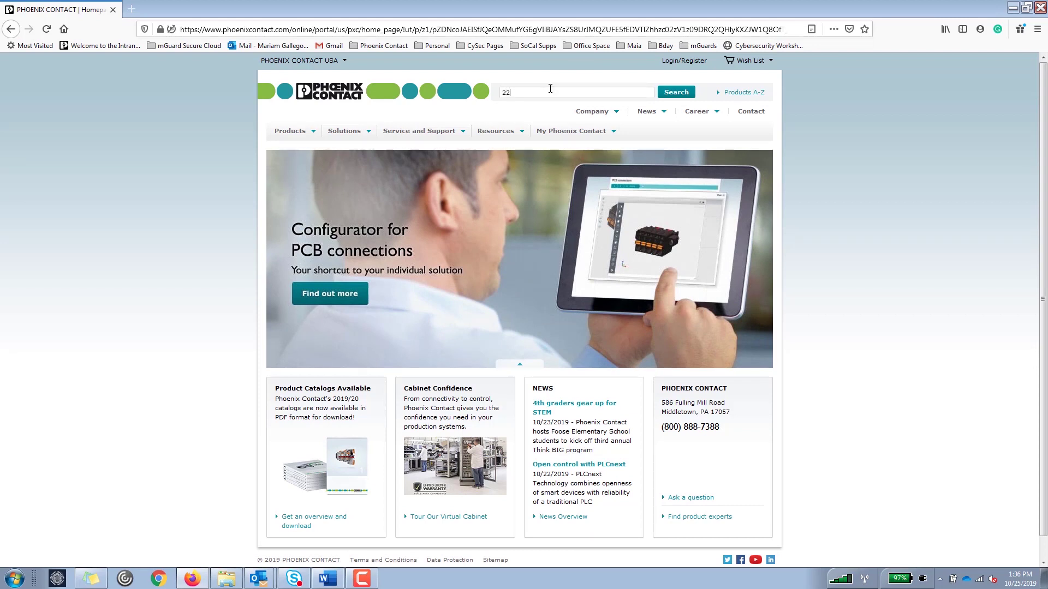
type("00515")
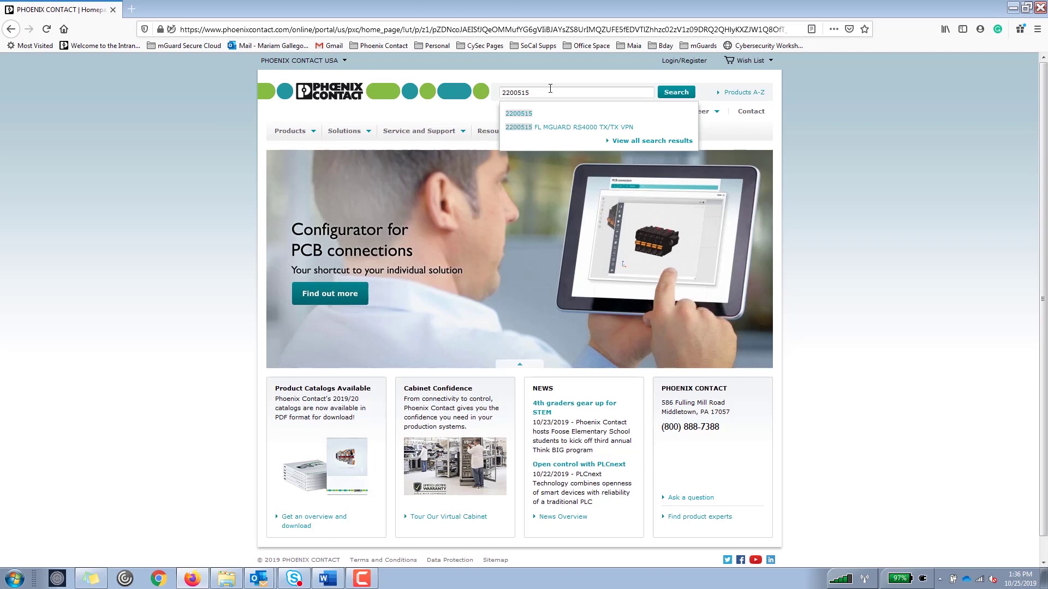
left_click(561, 128)
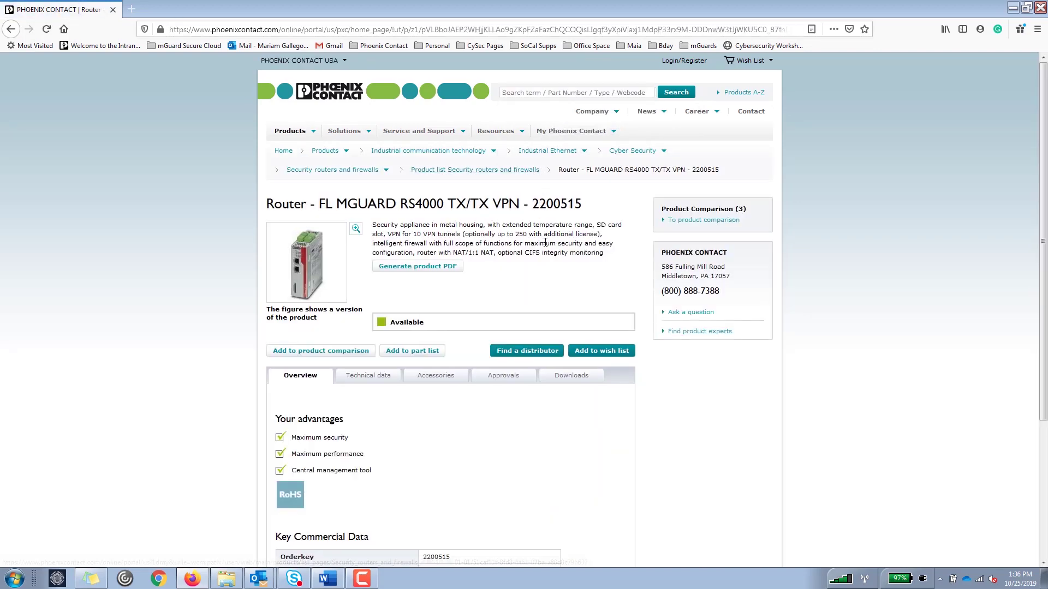
- Select the firmware files under Downloads, accept both sets of terms, and save the package
left_click(570, 377)
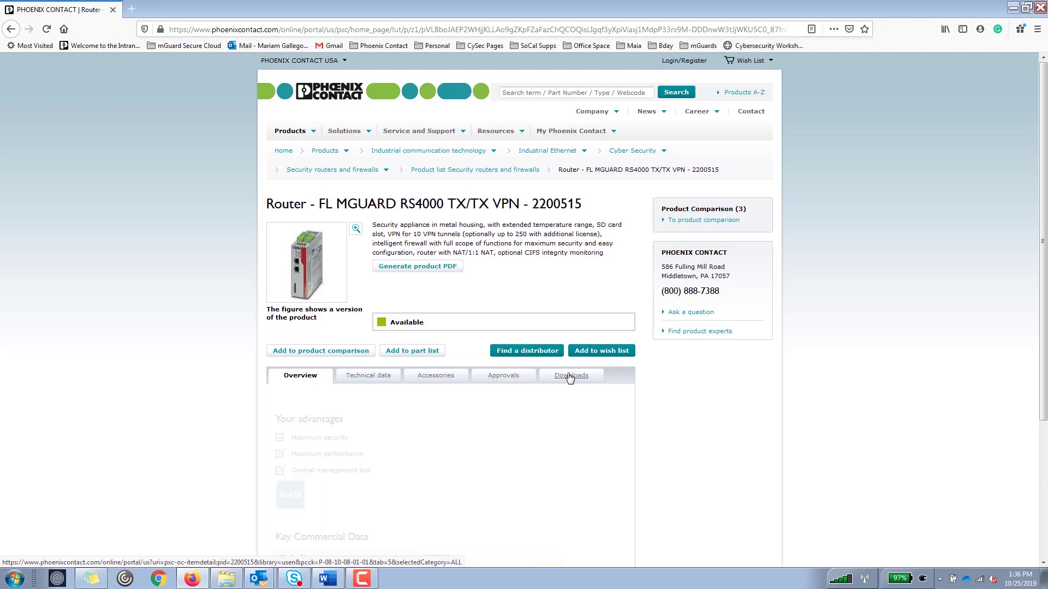
scroll(570, 381, "down", 5)
scroll(571, 391, "down", 5)
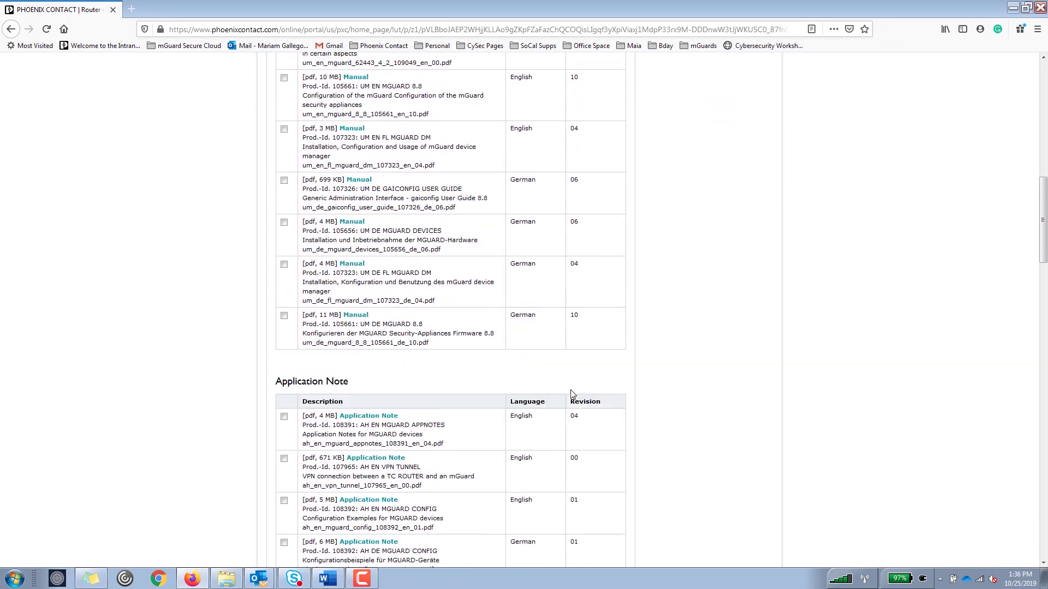
scroll(573, 390, "down", 5)
scroll(574, 390, "down", 5)
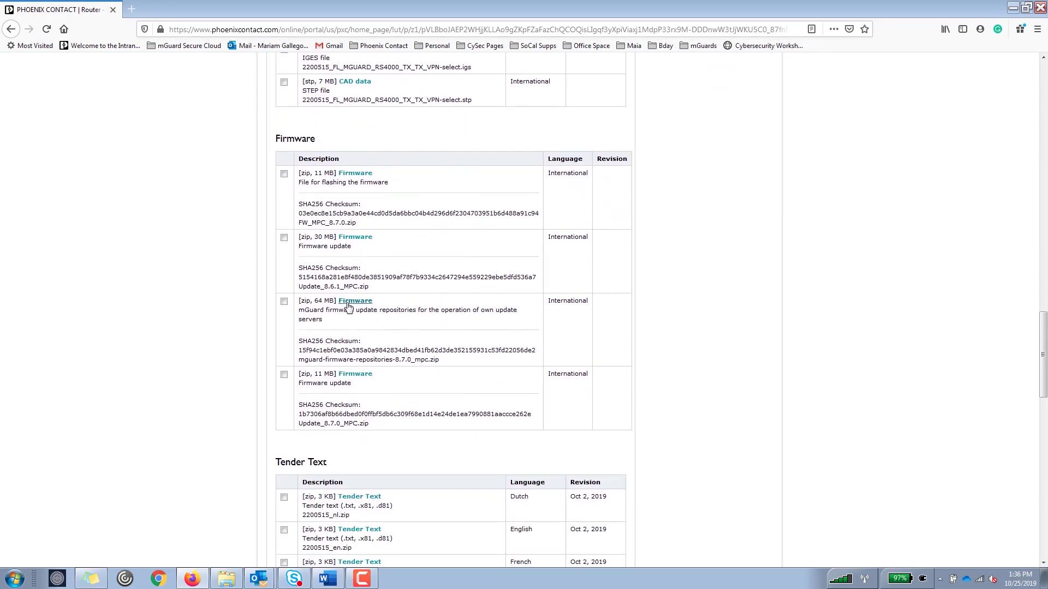
left_click(284, 175)
scroll(284, 377, "down", 5)
scroll(284, 377, "down", 5)
left_click(302, 409)
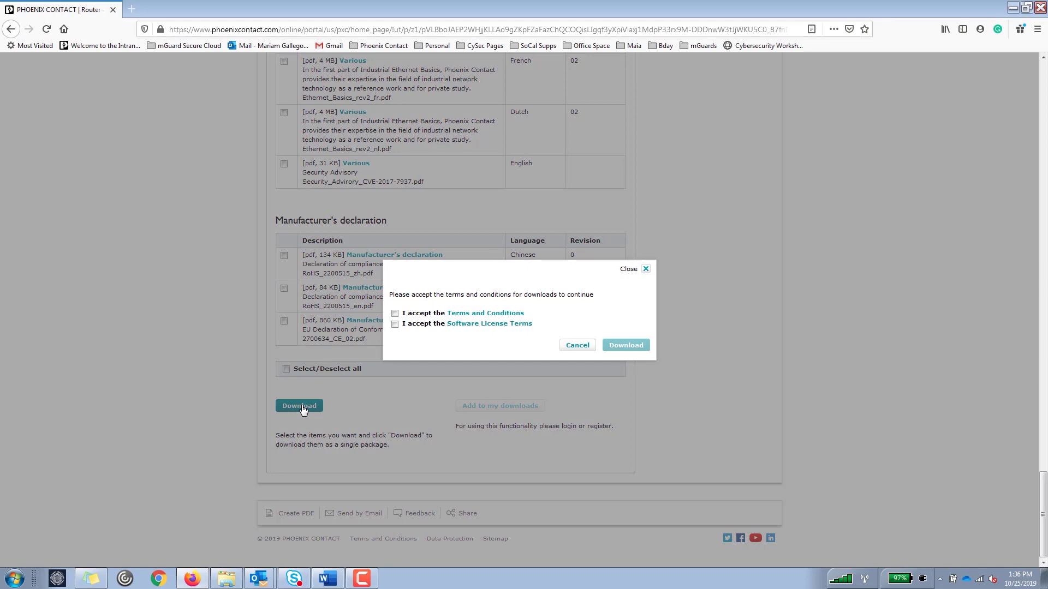
left_click(395, 313)
left_click(645, 347)
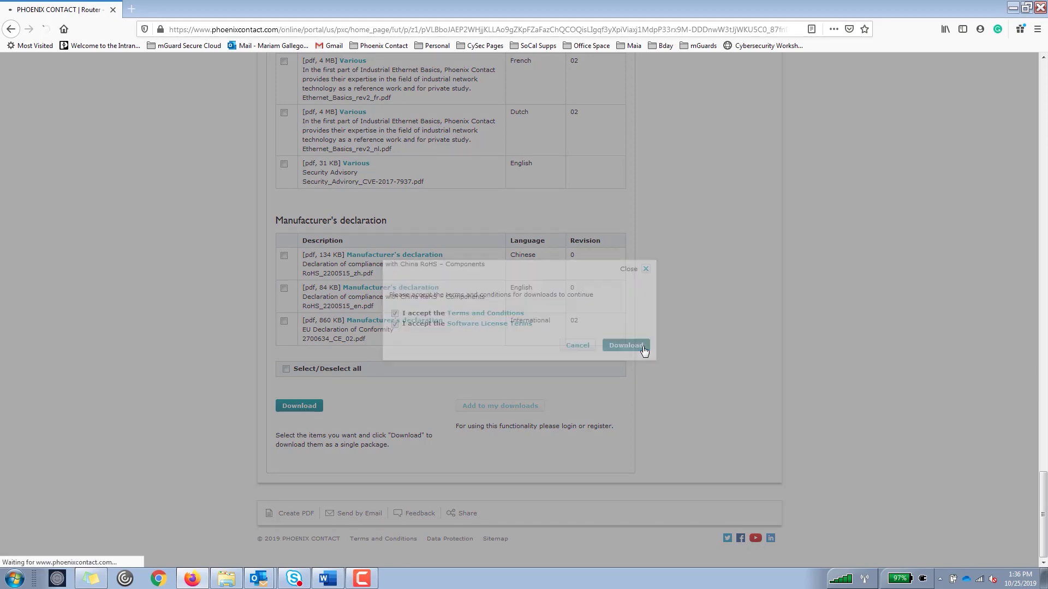
left_click(538, 340)
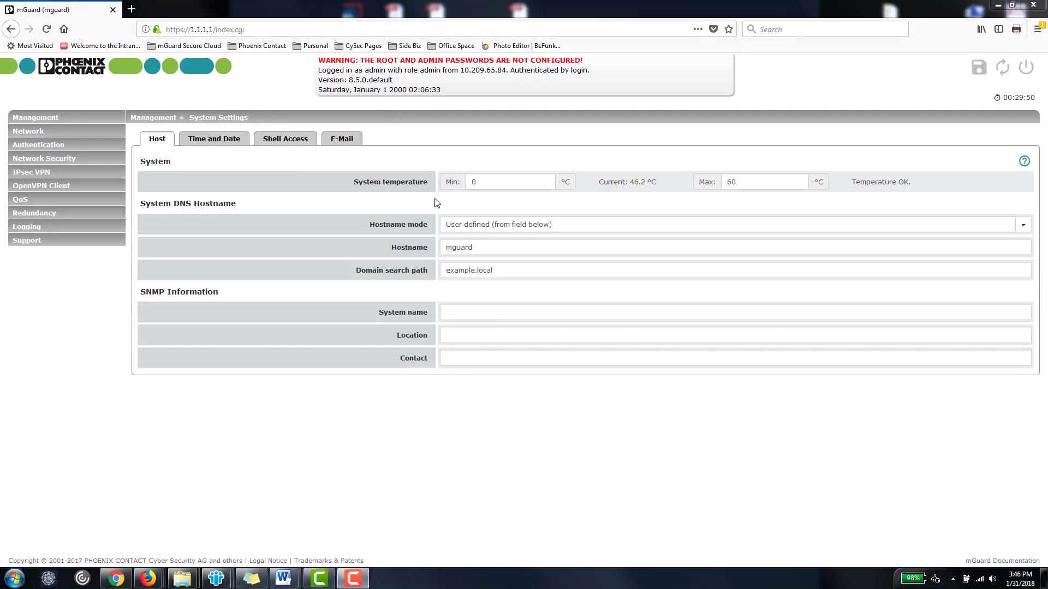
- Go to Management » Update and show the Update tab's Local Update section
left_click(74, 124)
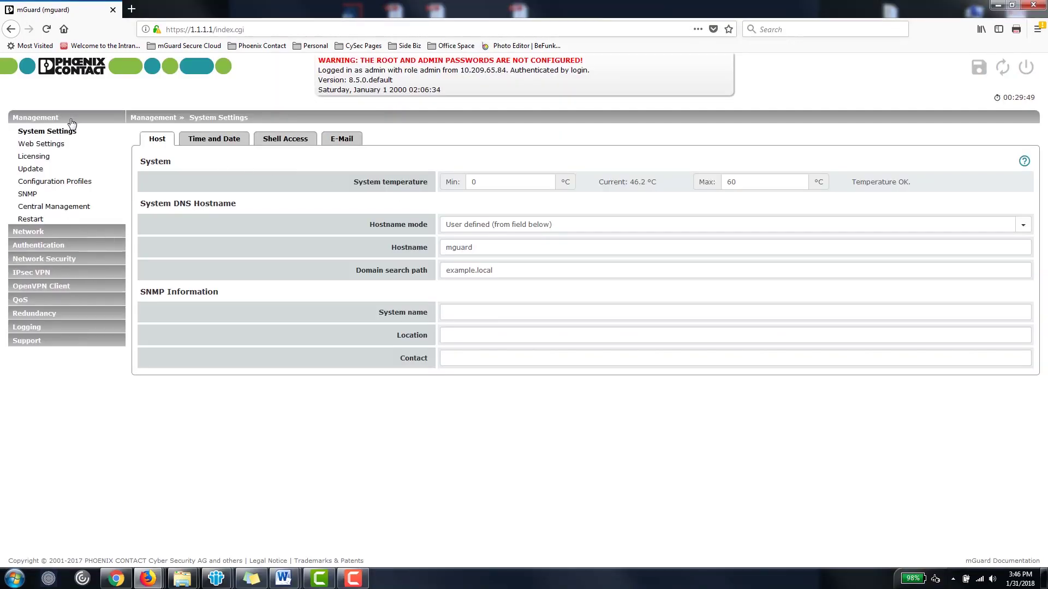
left_click(31, 170)
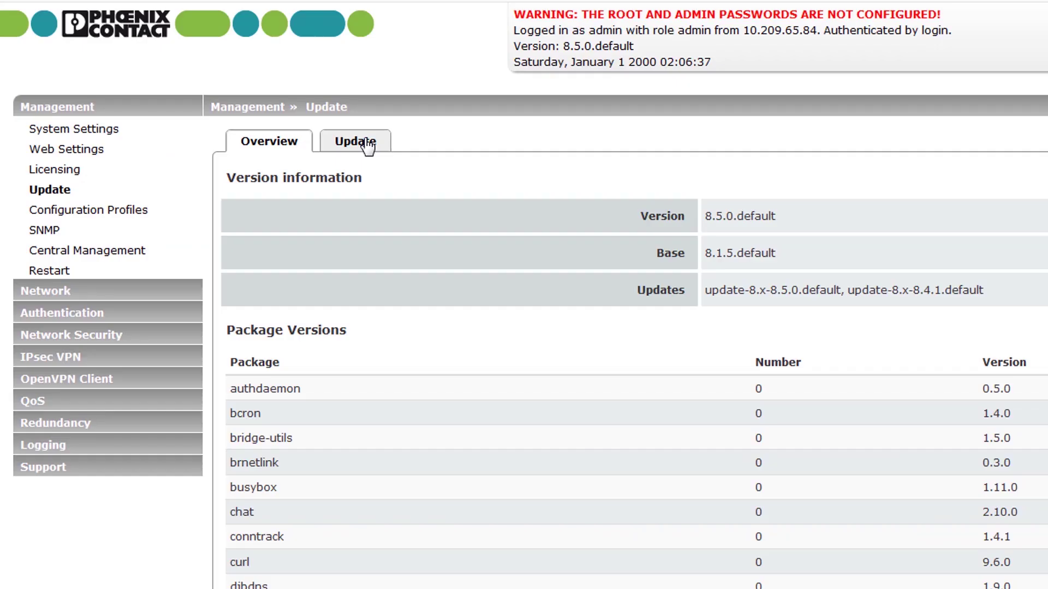
left_click(227, 142)
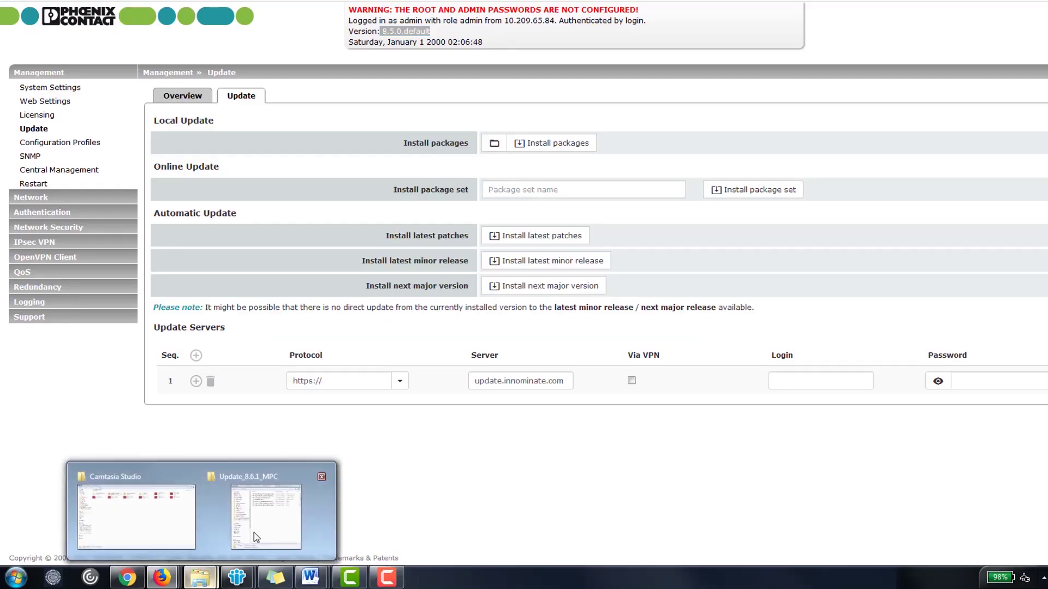
- Drag update-8.{0-5}-8.6.1.default.mpc83xx.tar.gz from Update_8.6.1_MPC into the Install packages field
left_click(308, 507)
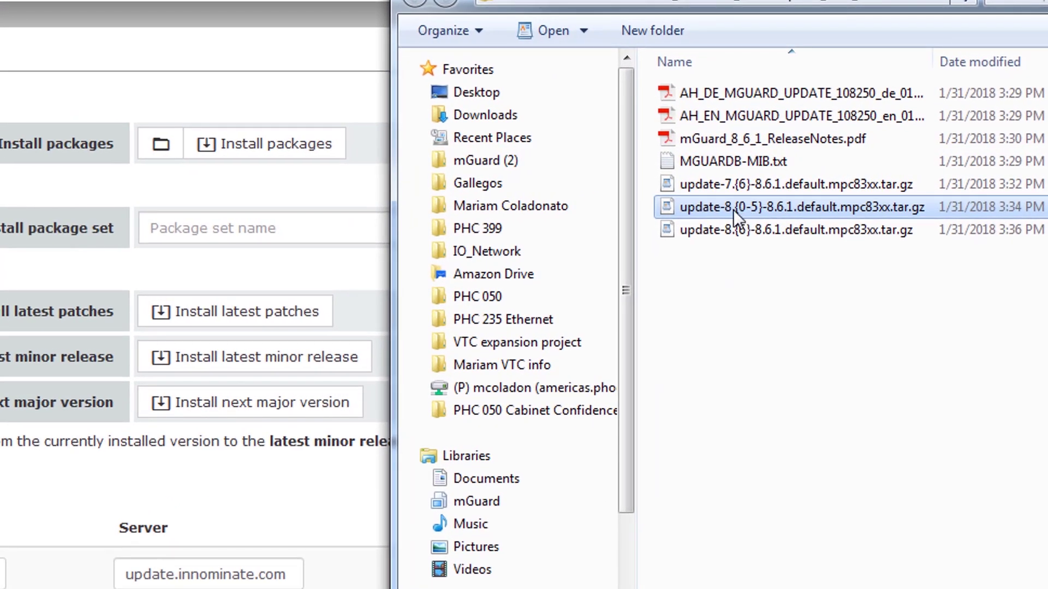
left_click_drag(772, 210, 289, 143)
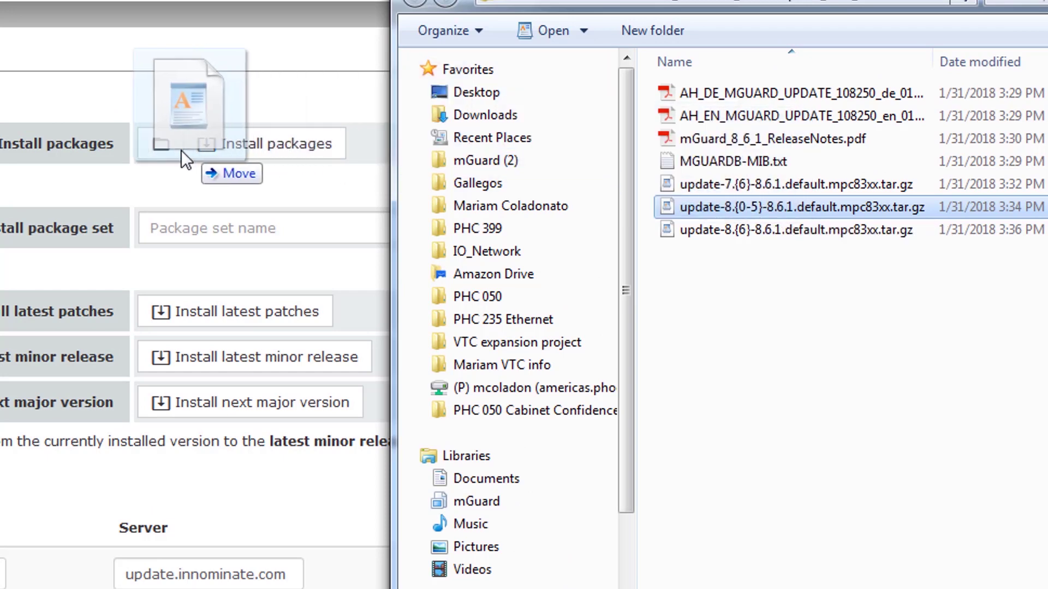
left_click_drag(289, 143, 166, 144)
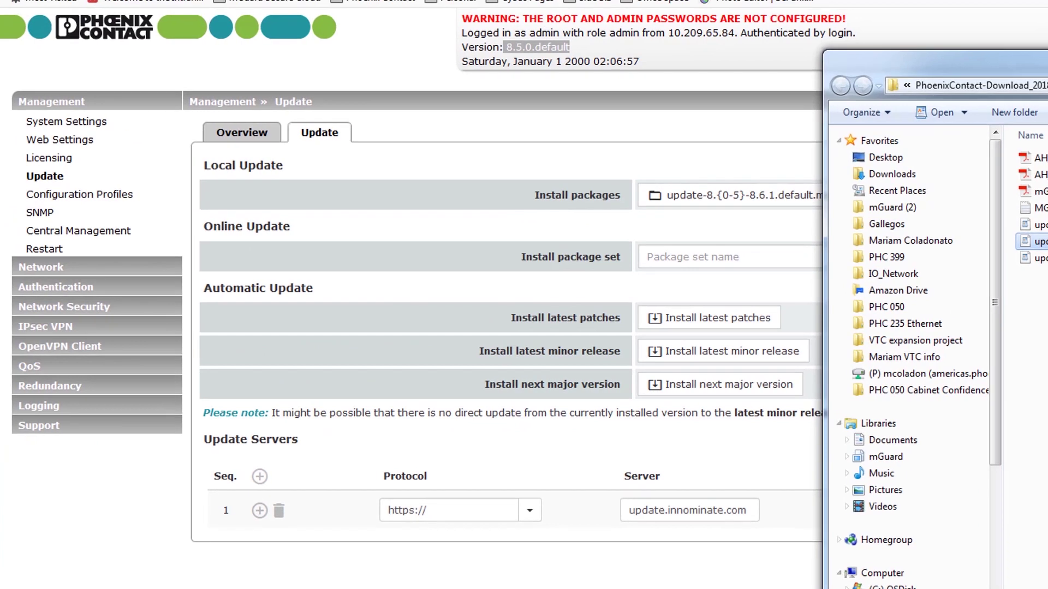
left_click(748, 188)
left_click(971, 200)
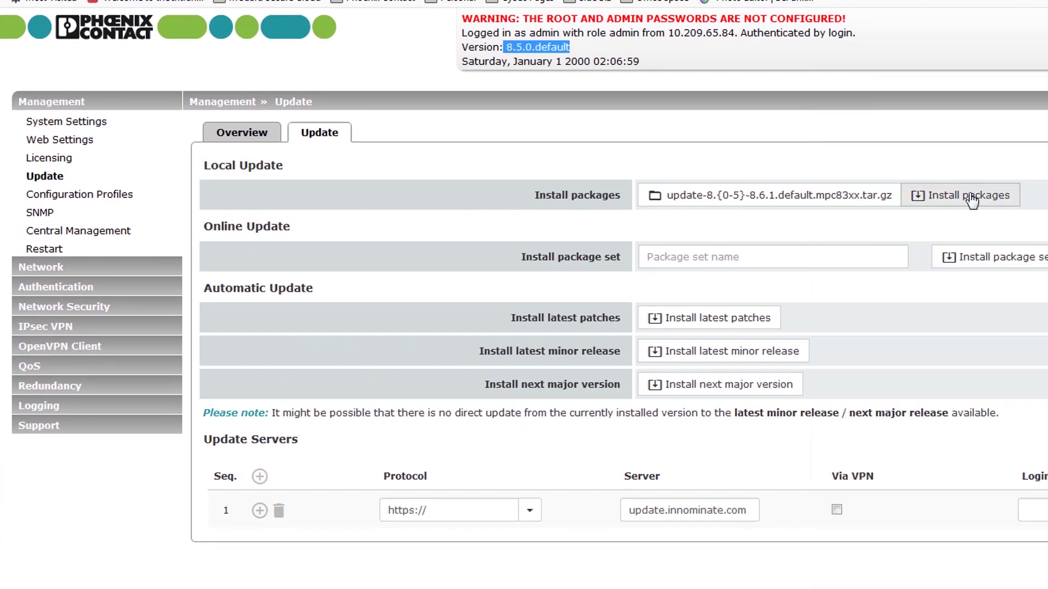
- Install the loaded package to start the 8.6.1 update, then close the update log
left_click(972, 201)
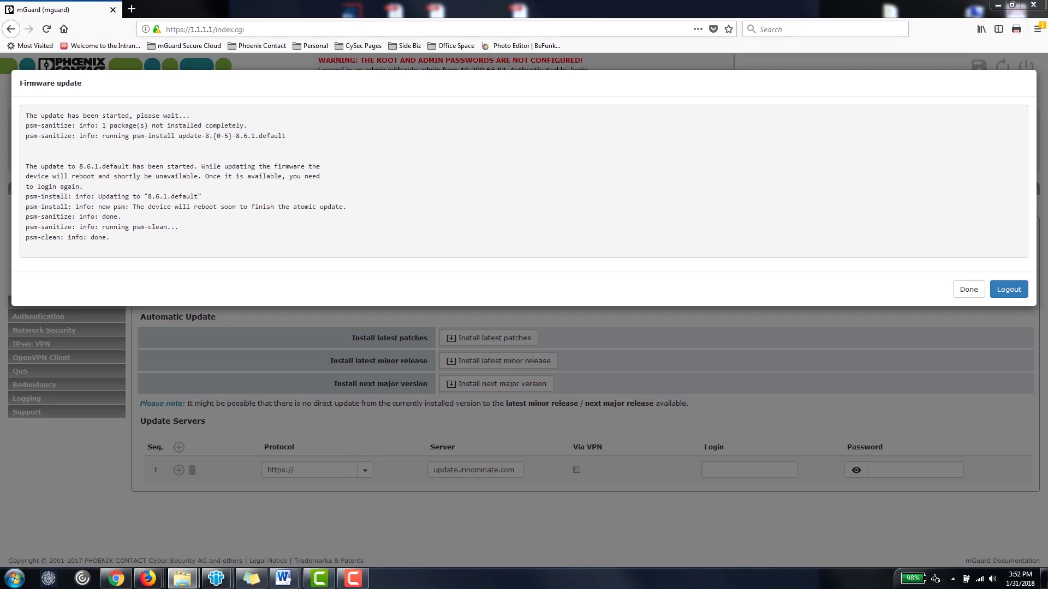
left_click(968, 290)
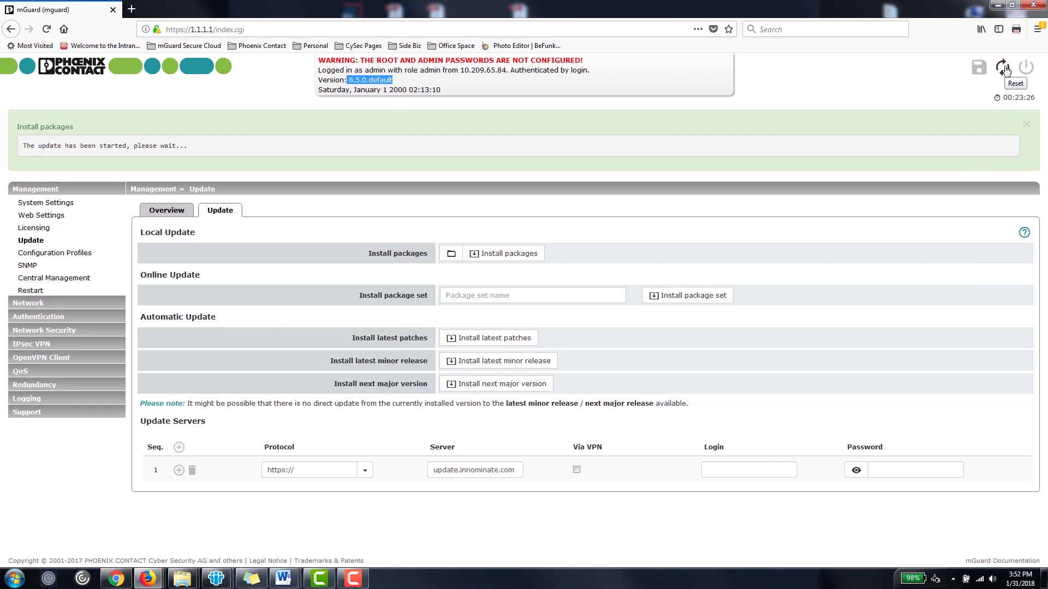